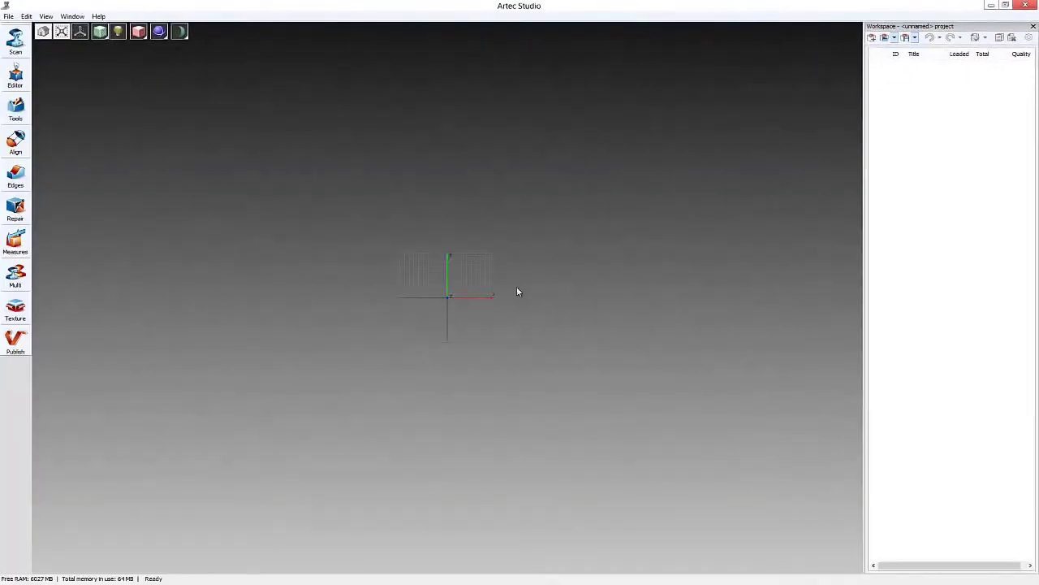
# Open the Turtle_how-to.sproj project and turn the turtle model to face the front
pyautogui.click(885, 37)
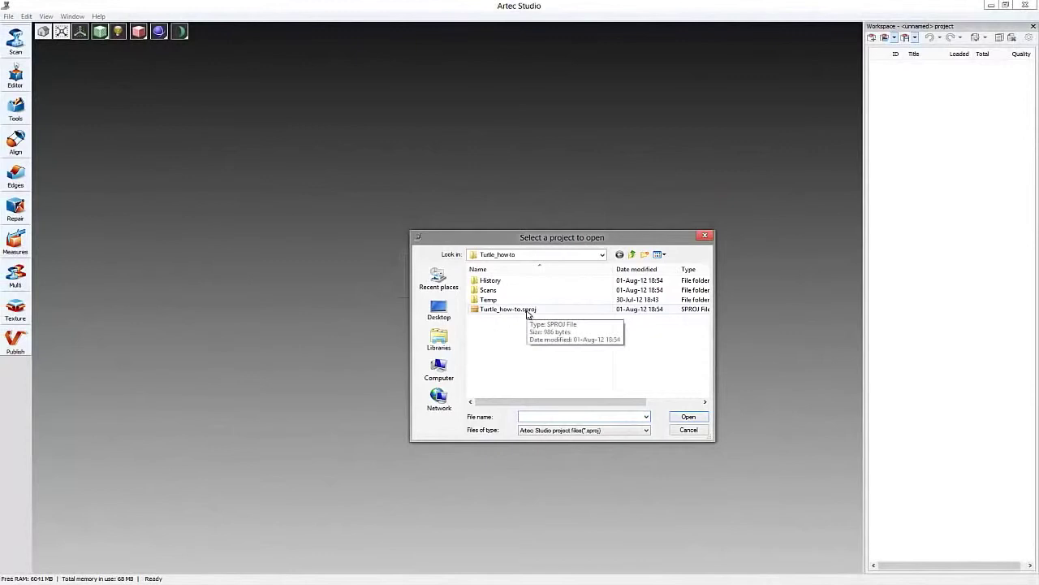
pyautogui.doubleClick(509, 309)
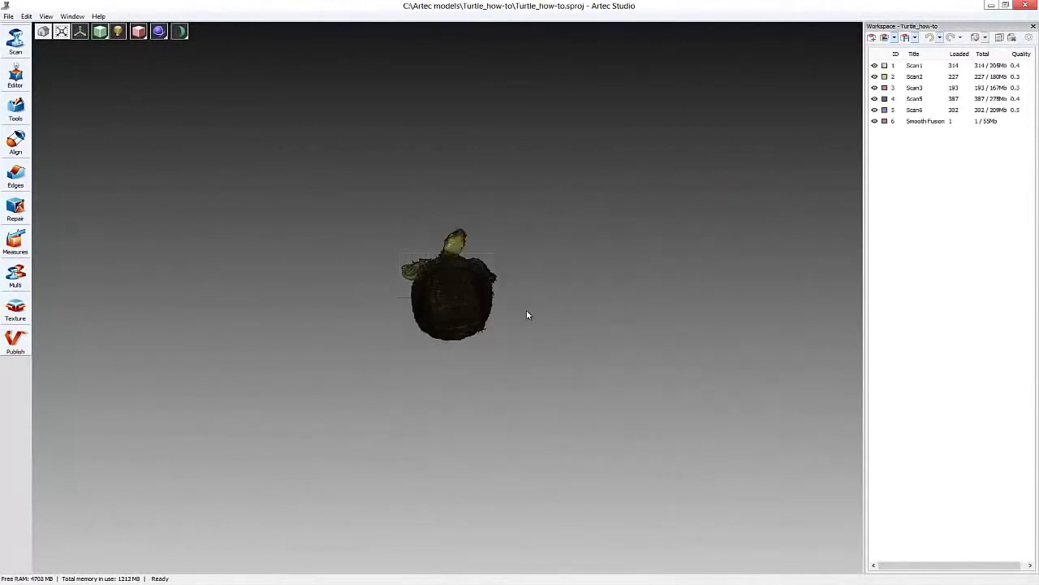
pyautogui.moveTo(515, 304); pyautogui.dragTo(443, 342)
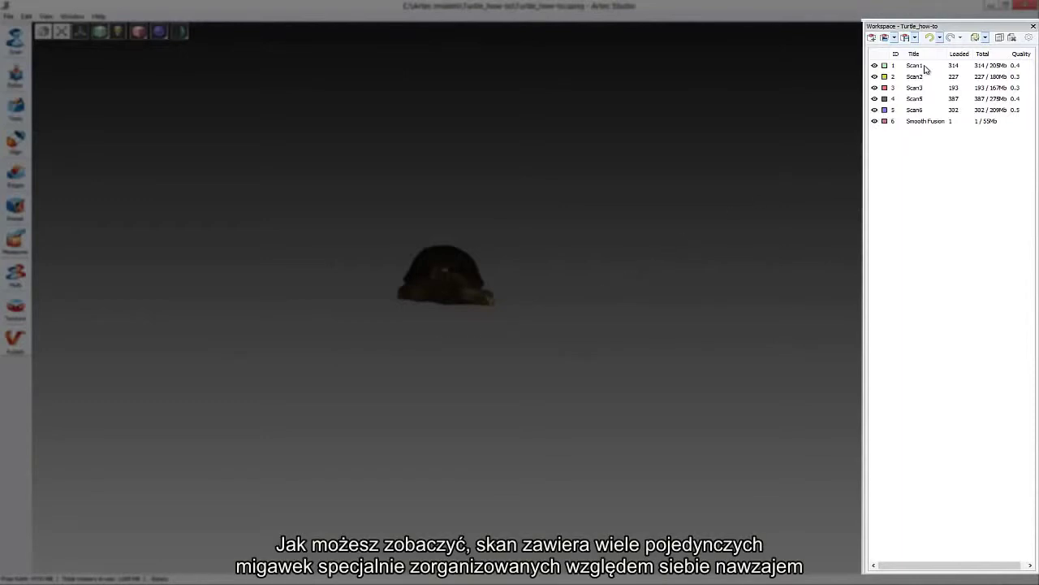
# Examine the individual frames that make up Scan1, selecting several of them, and return to the project's scan list
pyautogui.doubleClick(898, 67)
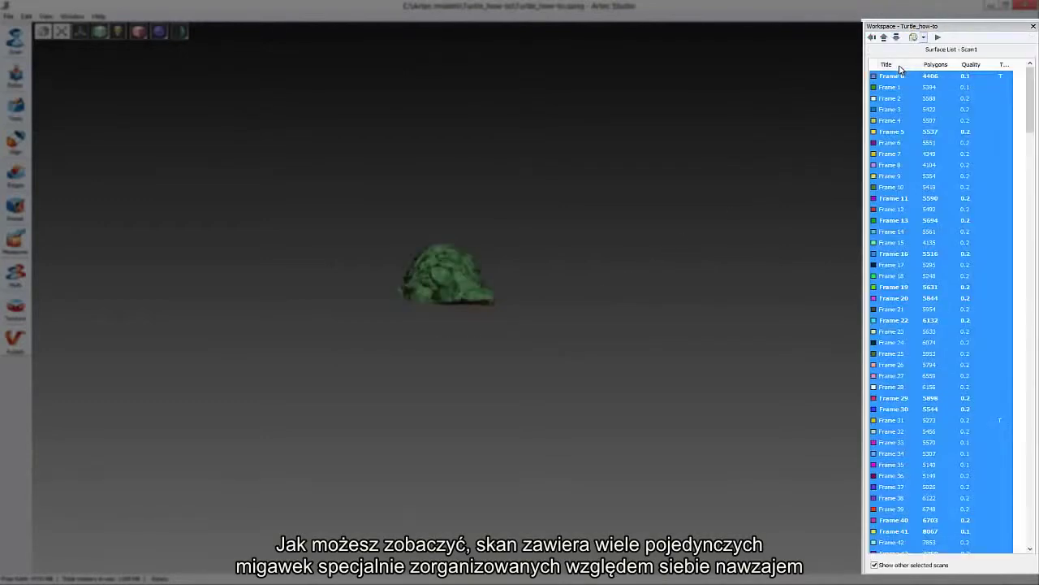
pyautogui.scroll(-20, 902, 236)
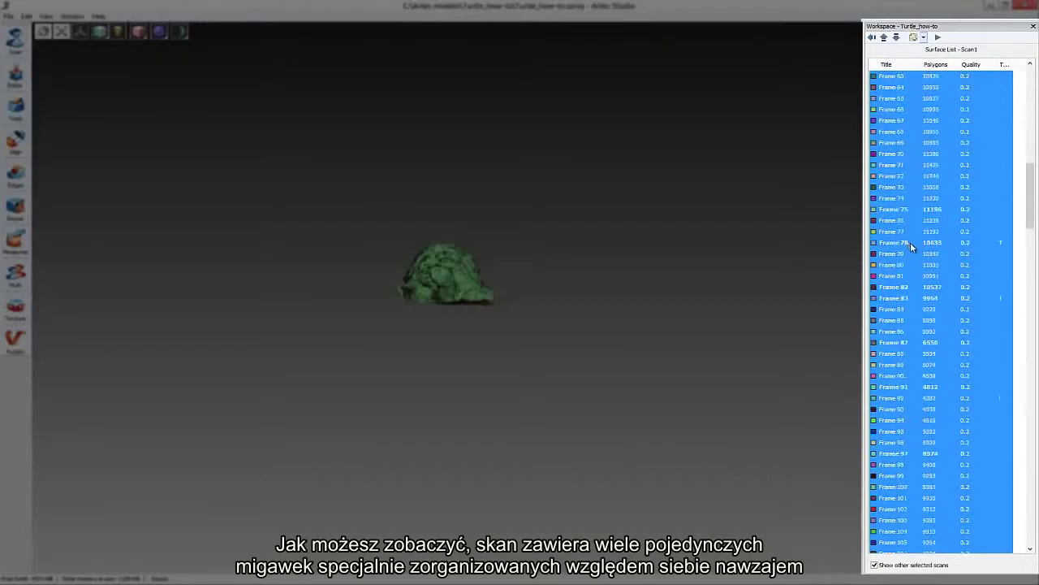
pyautogui.scroll(-10, 915, 249)
pyautogui.click(916, 248)
pyautogui.scroll(10, 917, 248)
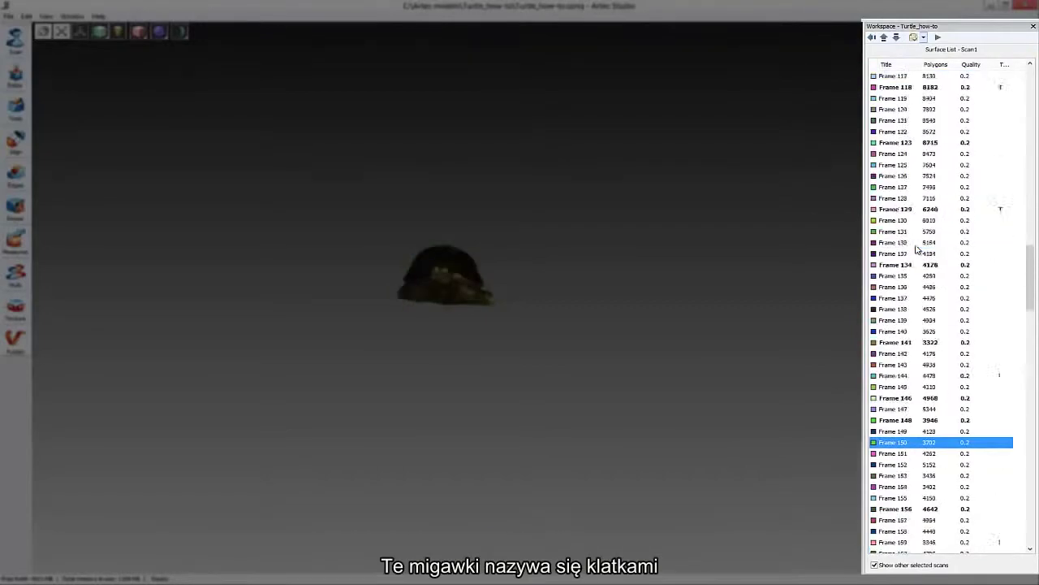
pyautogui.scroll(14, 916, 249)
pyautogui.click(916, 243)
pyautogui.scroll(15, 915, 247)
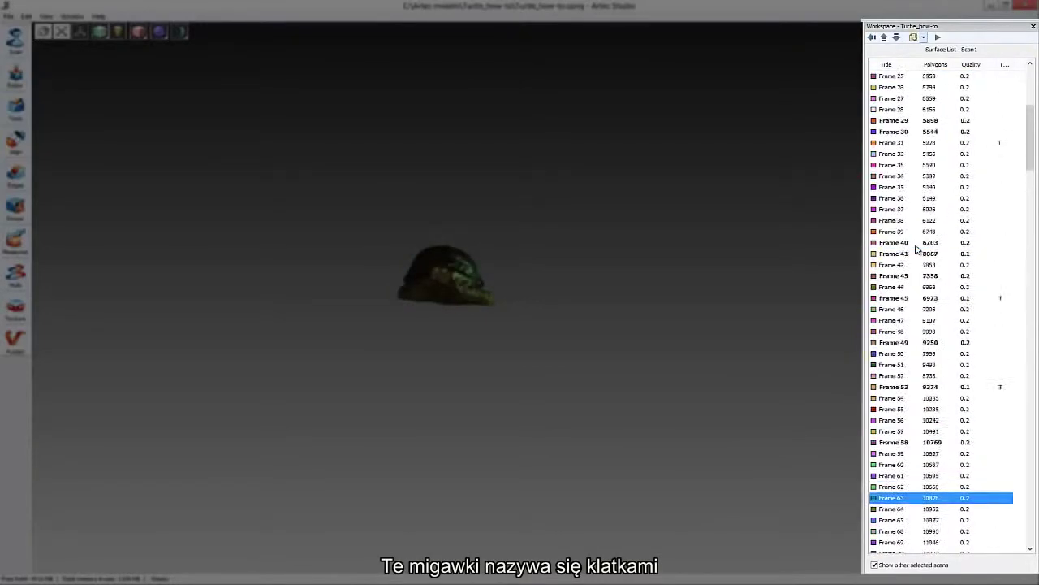
pyautogui.click(916, 244)
pyautogui.scroll(2, 916, 248)
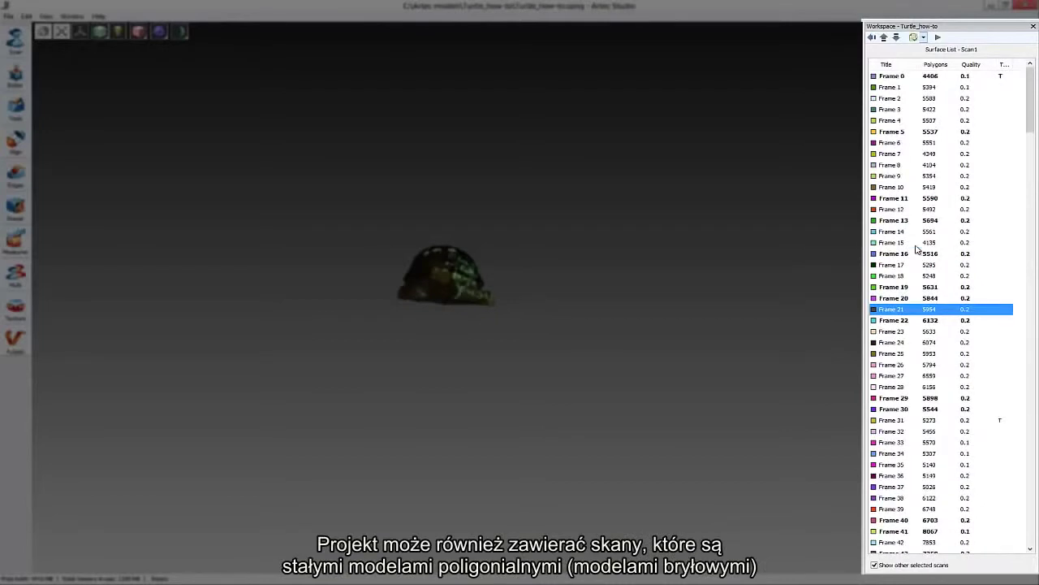
pyautogui.click(871, 37)
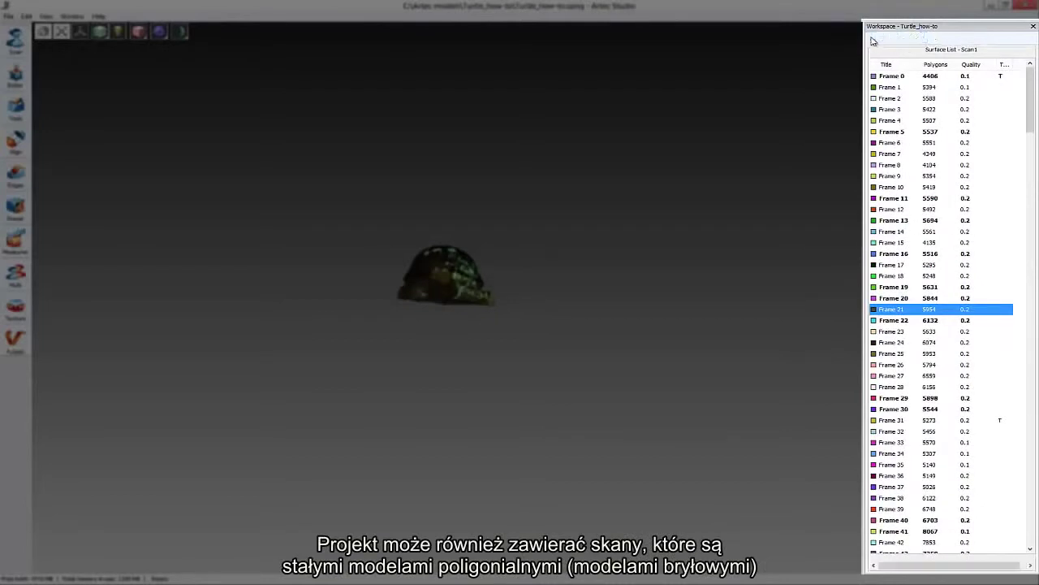
# Check the polygon count, vertex count and memory size of the Smooth Fusion model
pyautogui.doubleClick(920, 122)
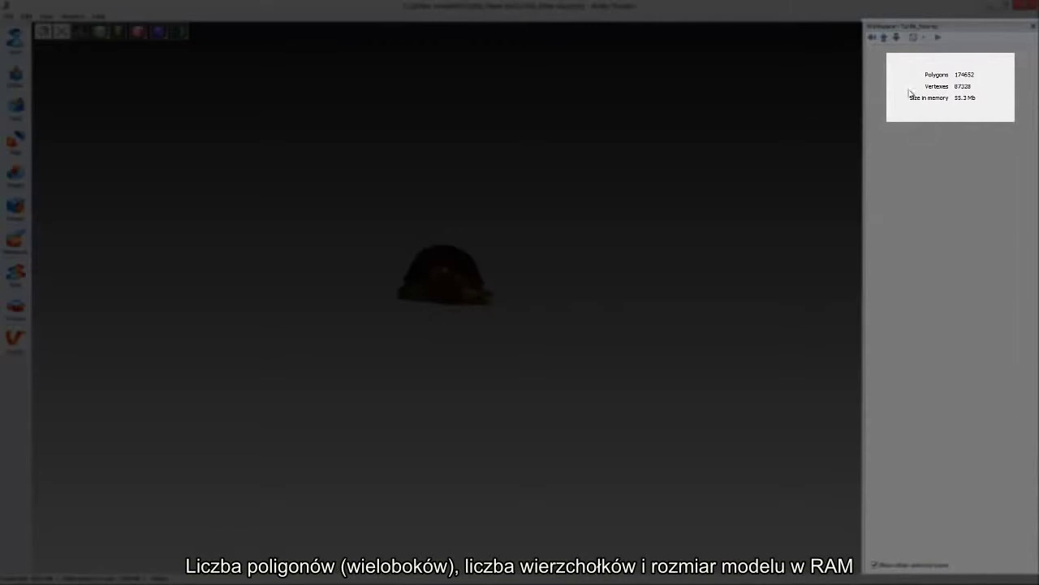
pyautogui.click(873, 39)
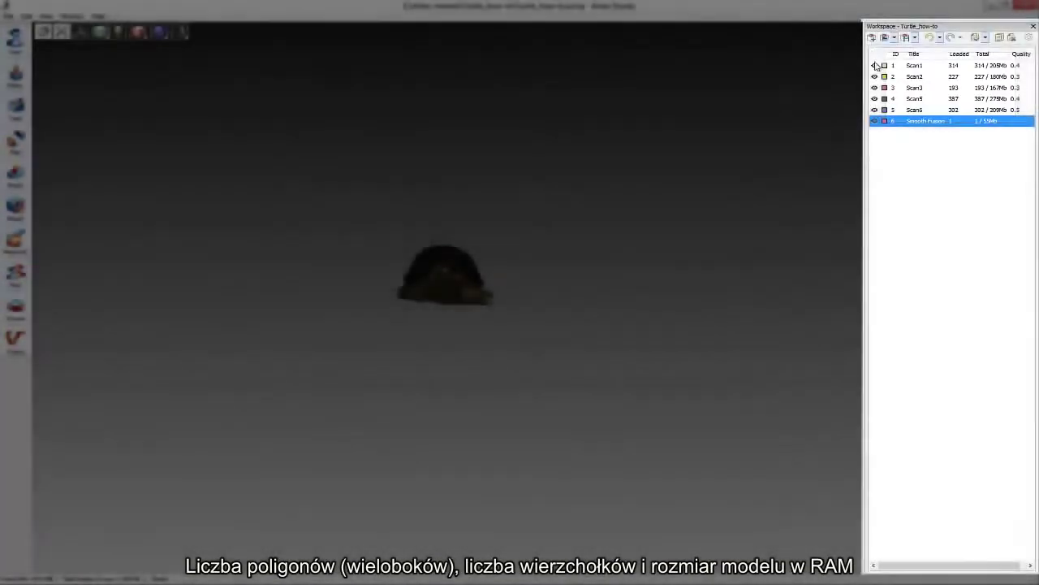
# Hide all five scans so that only the Smooth Fusion model is displayed
pyautogui.click(875, 77)
pyautogui.click(875, 87)
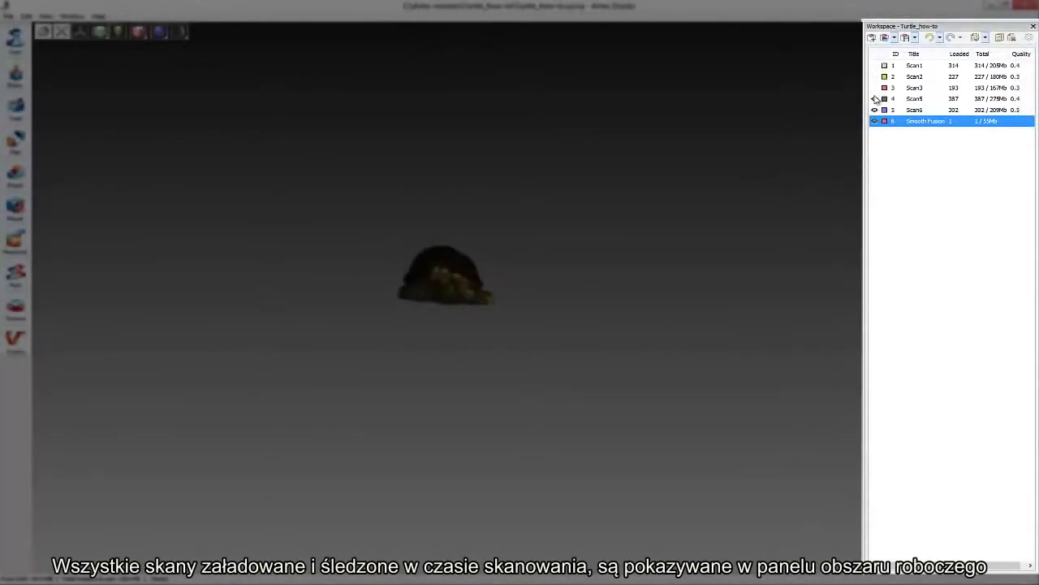
pyautogui.click(874, 99)
pyautogui.click(875, 110)
pyautogui.click(874, 121)
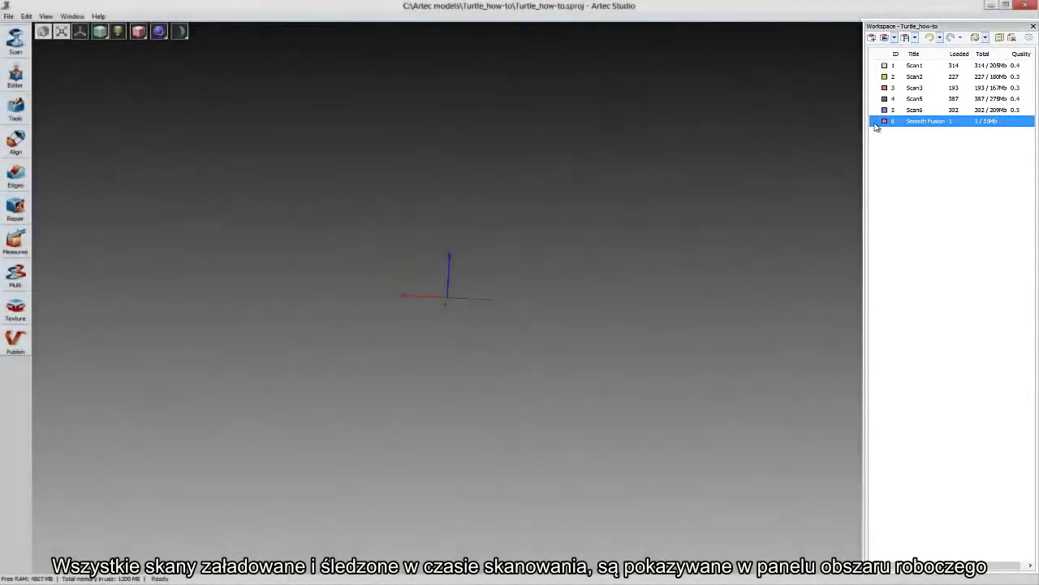
pyautogui.click(874, 121)
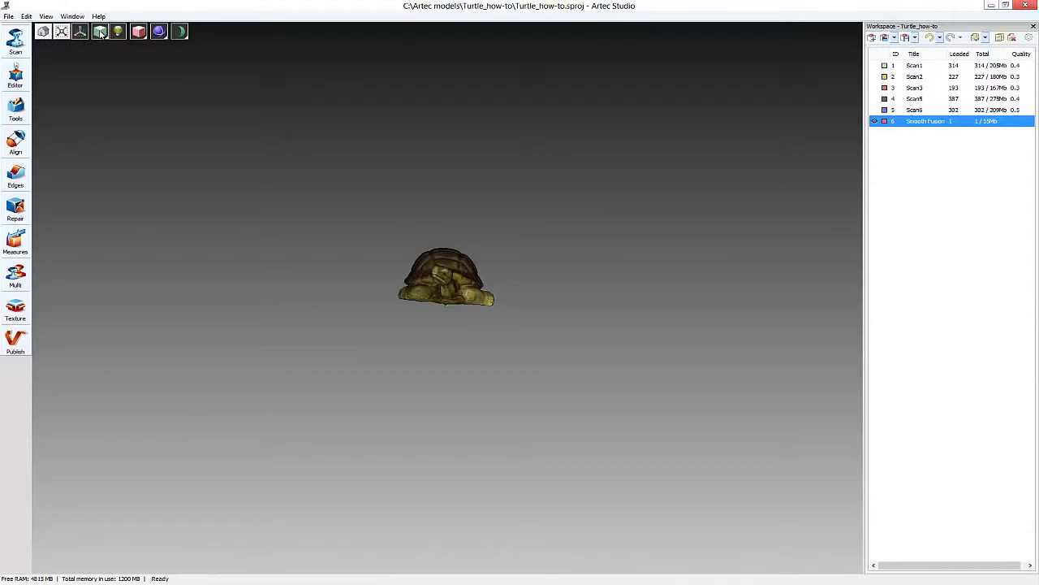
# View the Smooth Fusion model in its scan color, and switch its coloring back to Texture
pyautogui.click(100, 31)
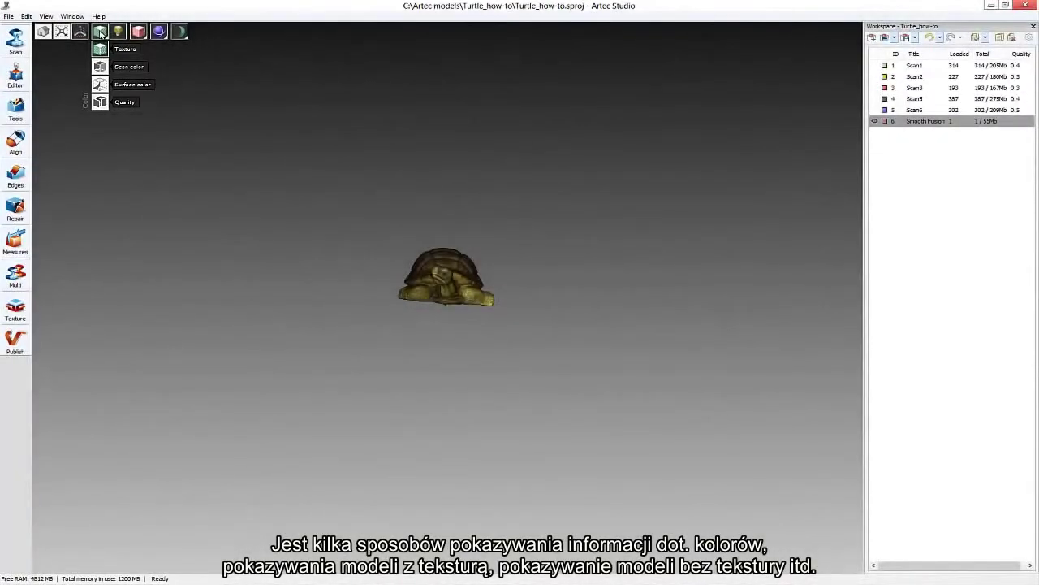
pyautogui.click(101, 67)
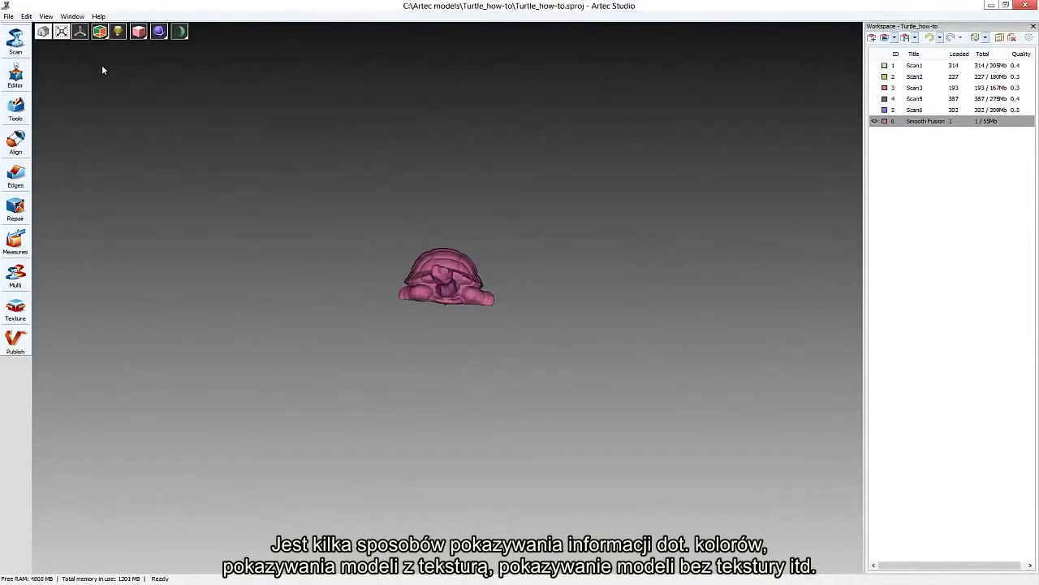
pyautogui.click(100, 31)
pyautogui.click(102, 51)
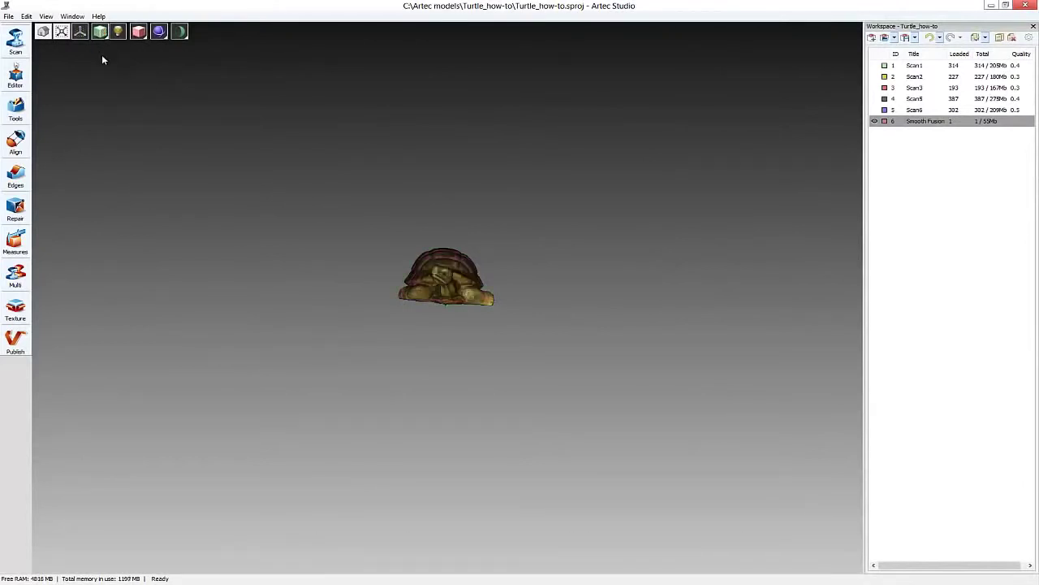
# Render the turtle model as Wireframe and inspect its mesh up close from the side
pyautogui.click(139, 33)
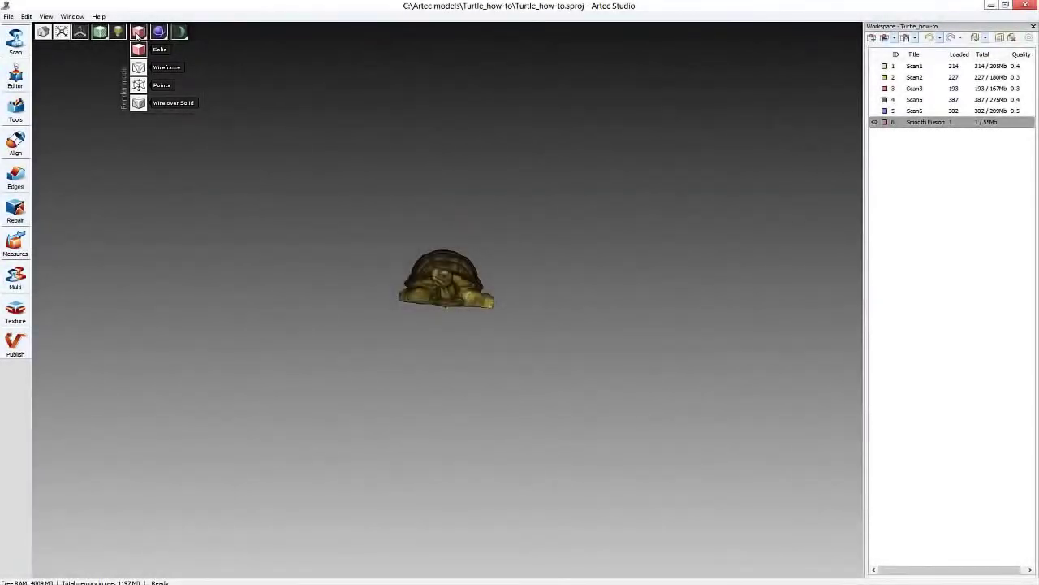
pyautogui.click(141, 67)
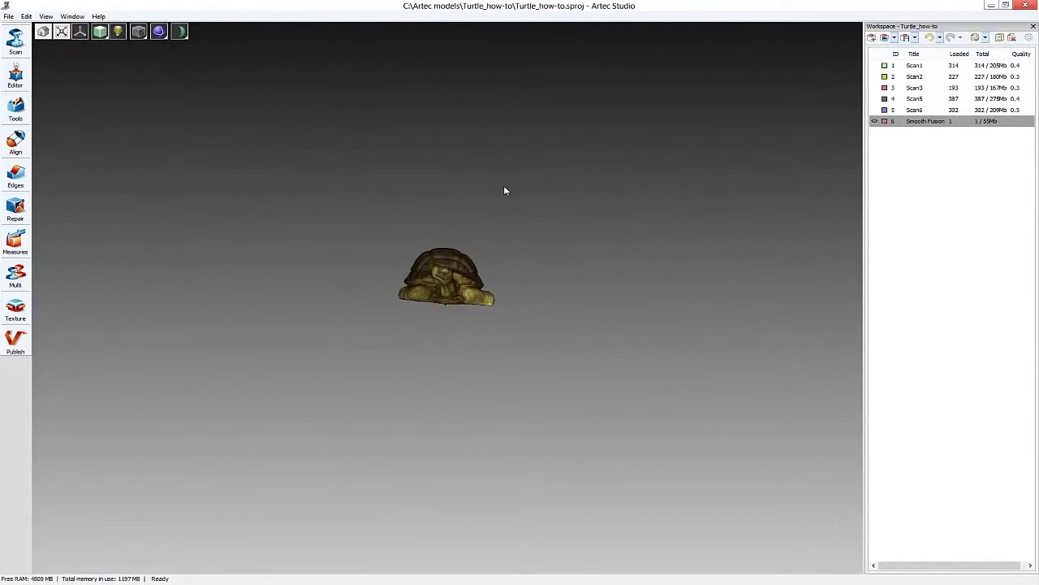
pyautogui.scroll(5, 442, 252)
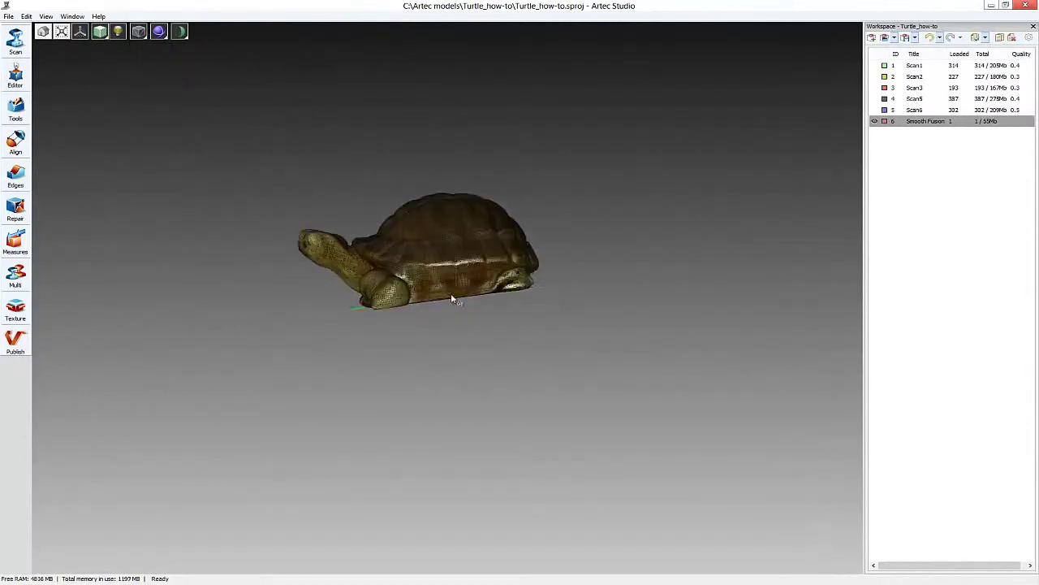
pyautogui.scroll(3, 455, 238)
pyautogui.moveTo(392, 142); pyautogui.dragTo(476, 232)
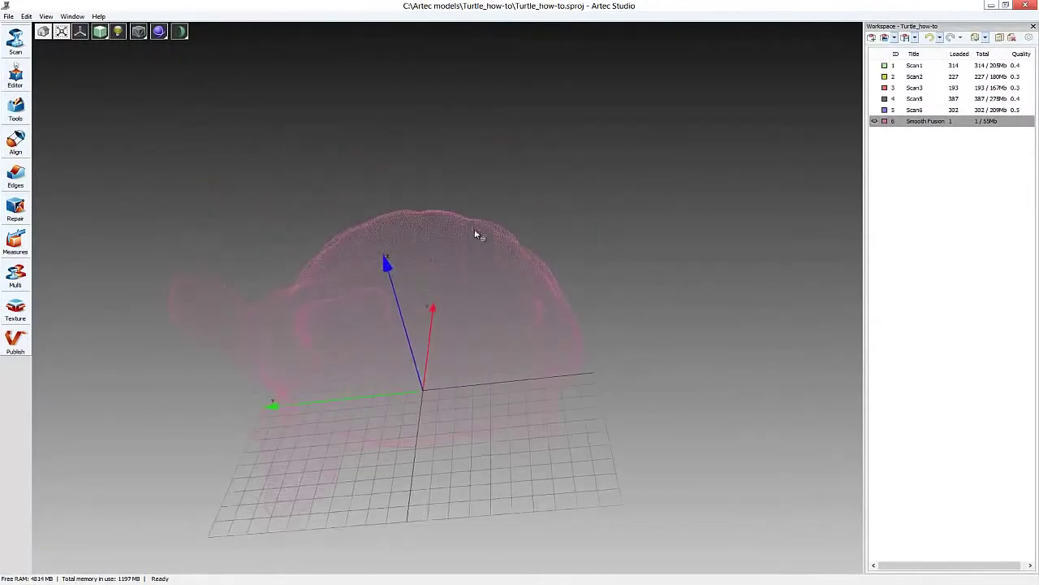
# View the turtle model in the Points and Wire over Solid render modes, and return it to Solid
pyautogui.click(138, 31)
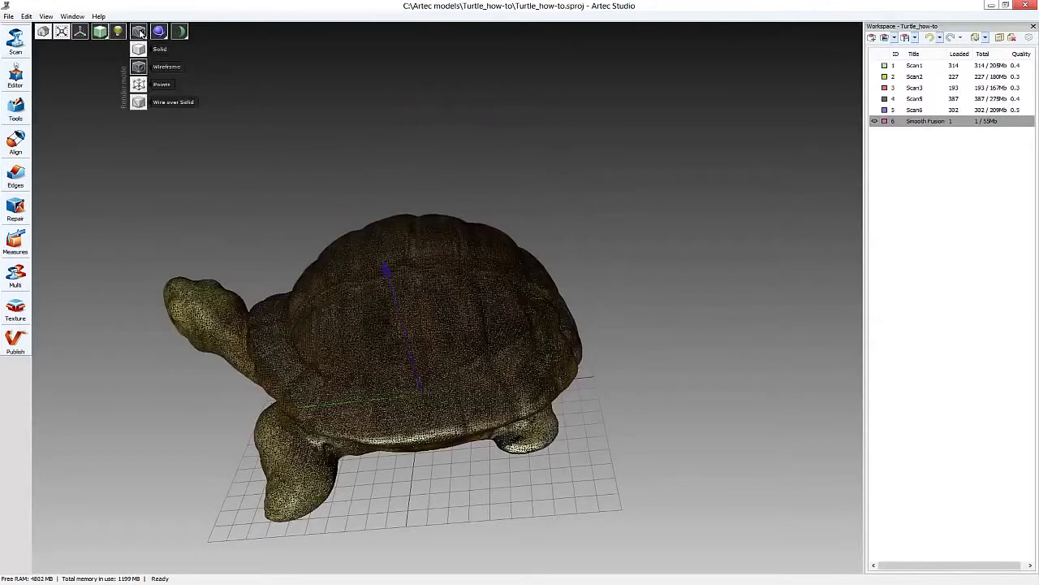
pyautogui.click(143, 83)
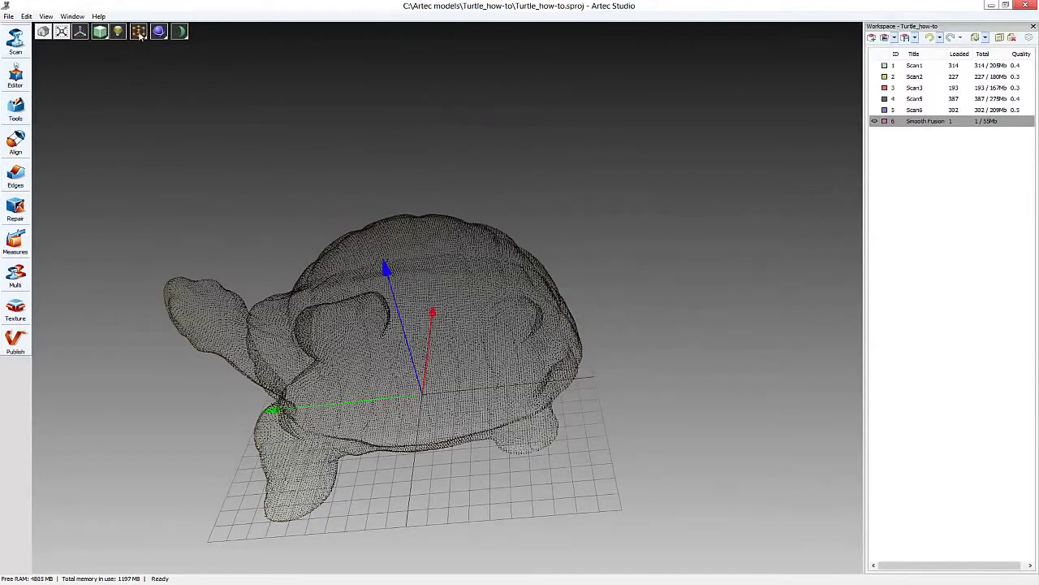
pyautogui.click(138, 31)
pyautogui.click(142, 101)
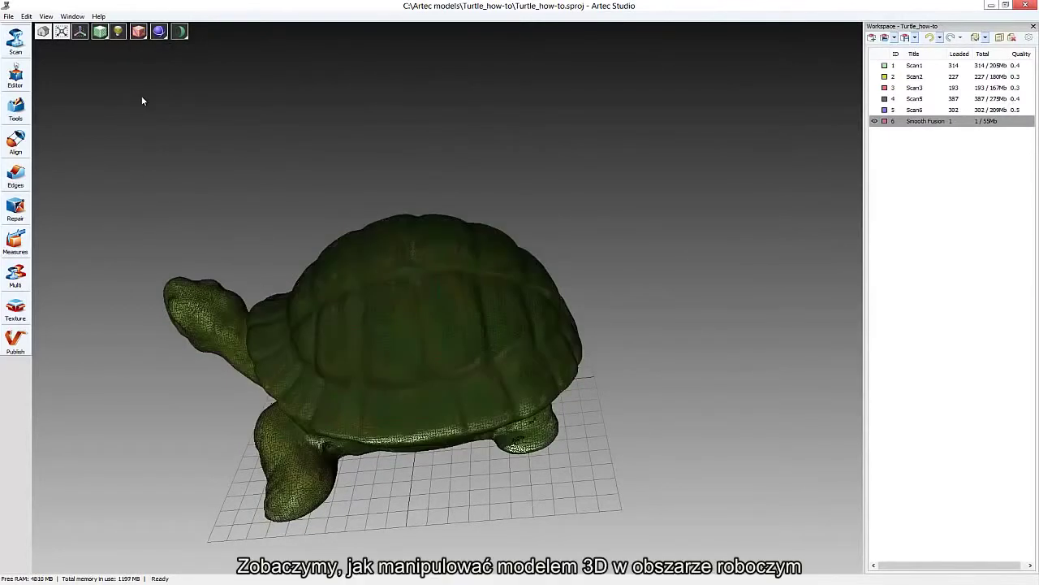
pyautogui.click(138, 30)
pyautogui.click(141, 52)
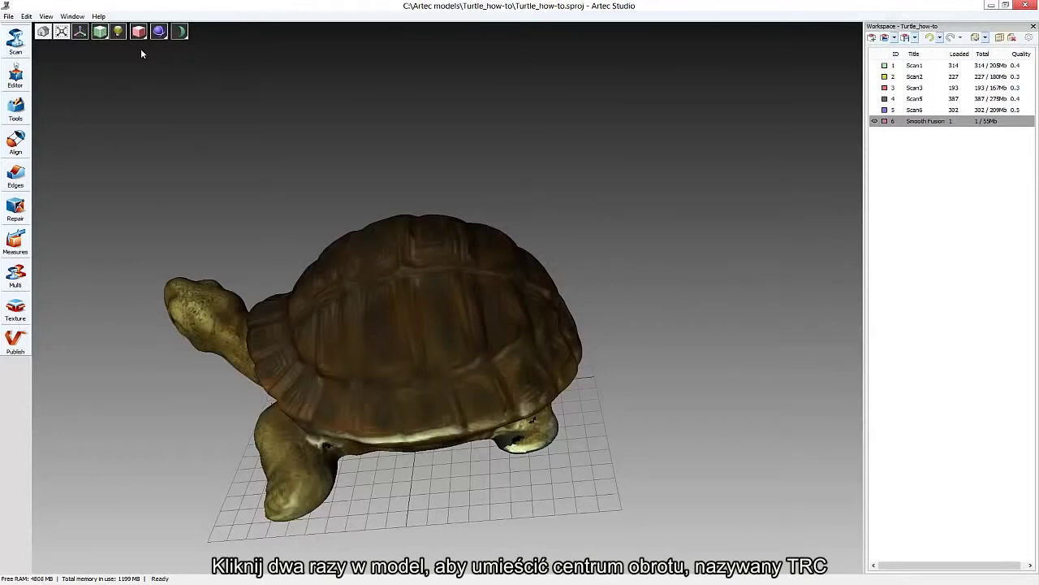
# Rotate, zoom and pan the turtle model to view it from different angles
pyautogui.moveTo(262, 266); pyautogui.dragTo(515, 349)
pyautogui.scroll(-5, 516, 349)
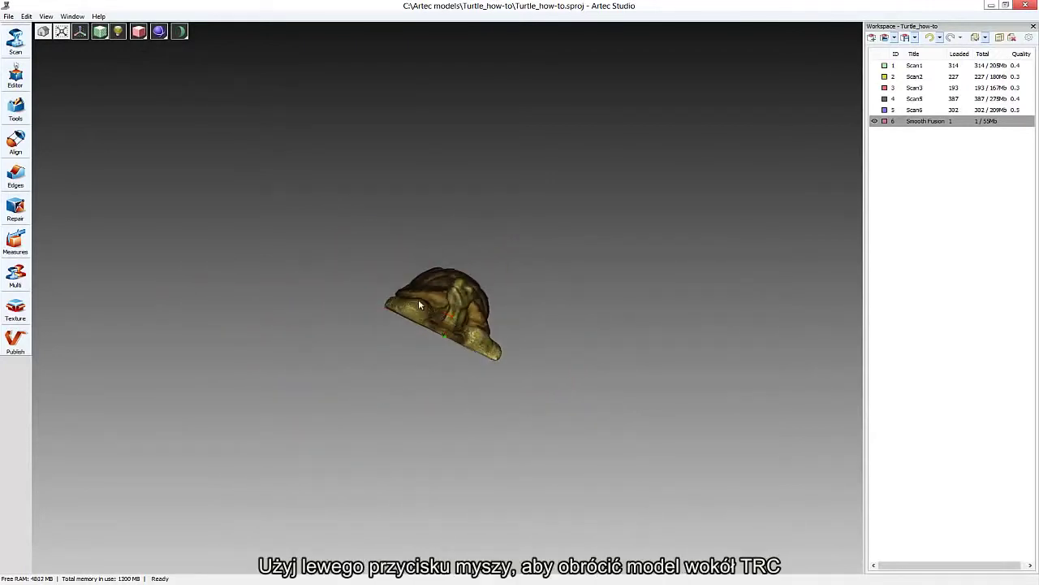
pyautogui.moveTo(385, 286); pyautogui.dragTo(552, 387)
pyautogui.moveTo(454, 365); pyautogui.dragTo(469, 130, button='right')
pyautogui.moveTo(471, 195); pyautogui.dragTo(461, 572, button='right')
pyautogui.moveTo(478, 361); pyautogui.dragTo(588, 366, button='middle')
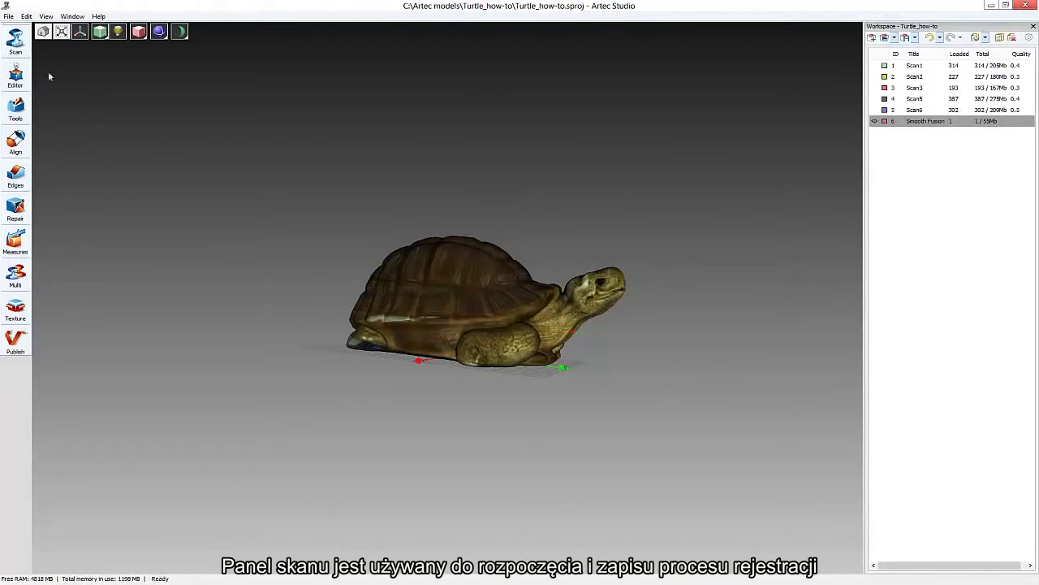
# Look through the options for scanning, editing, processing algorithms, scan alignment and edge and hole filling
pyautogui.click(22, 47)
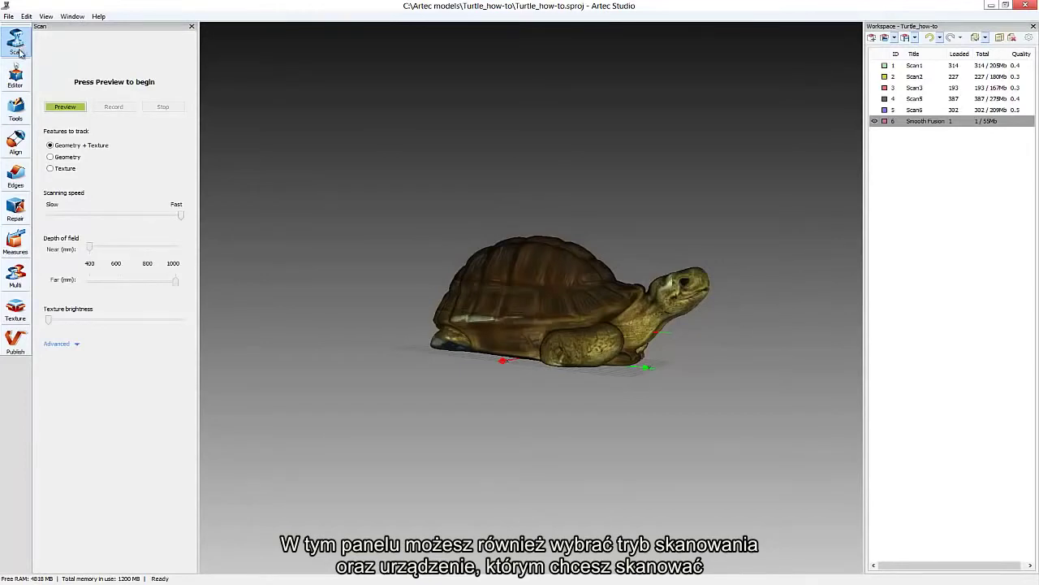
pyautogui.click(17, 74)
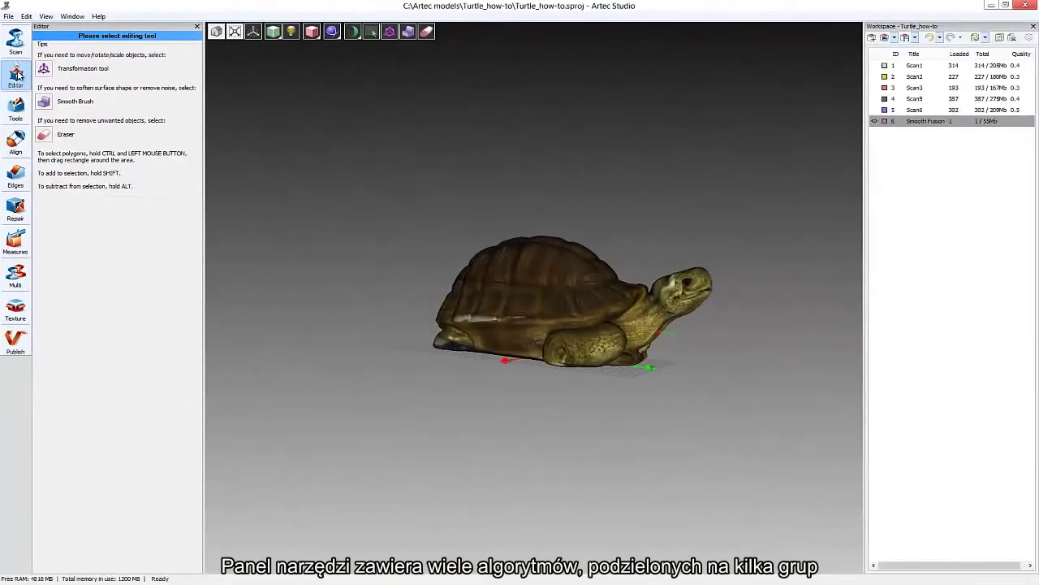
pyautogui.click(14, 107)
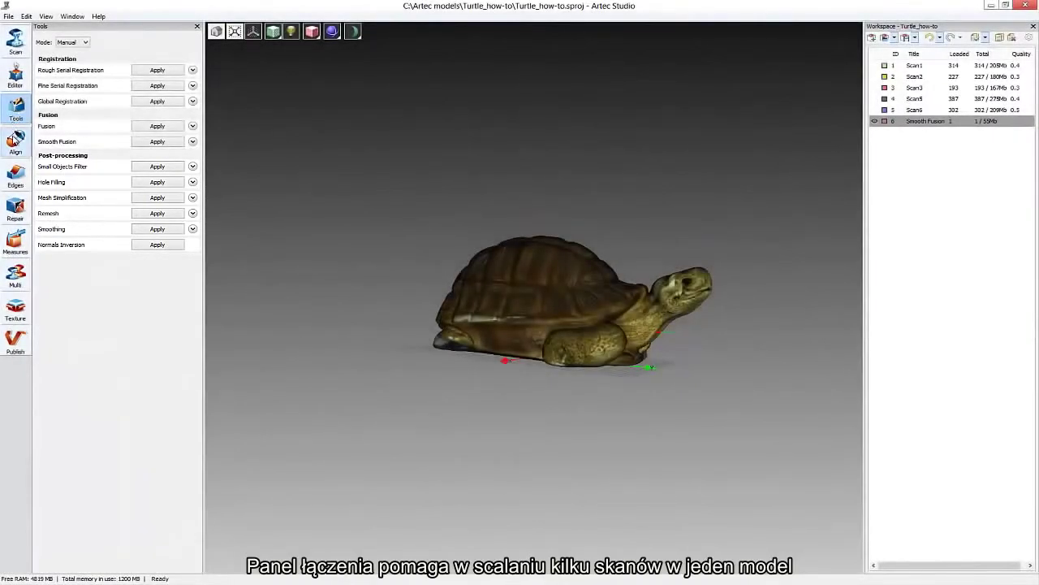
pyautogui.click(15, 141)
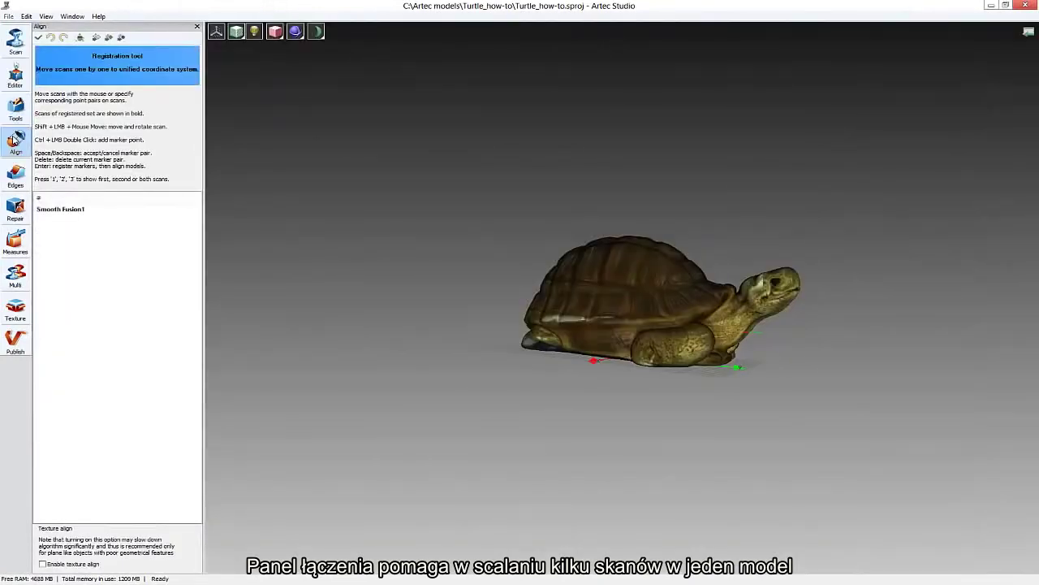
pyautogui.click(16, 176)
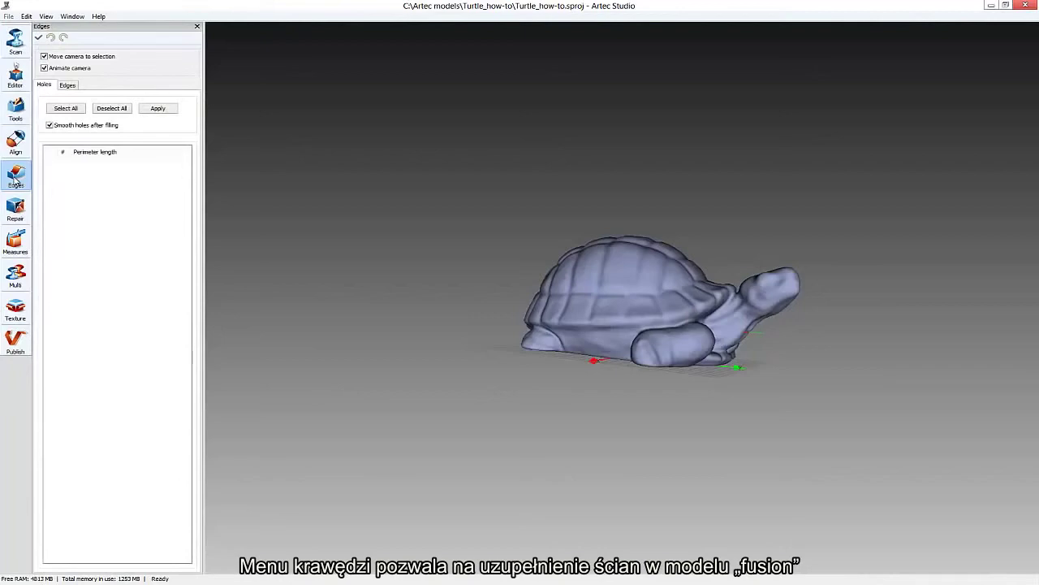
# Look through the options for measurements, multi-scanner capture, texture mapping and publishing of the turtle model
pyautogui.click(15, 244)
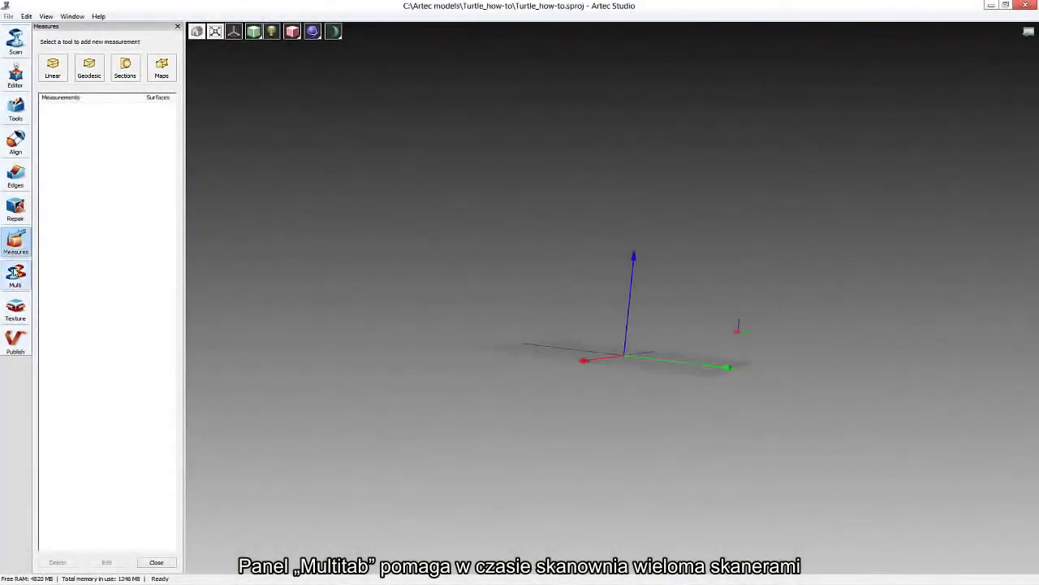
pyautogui.click(15, 275)
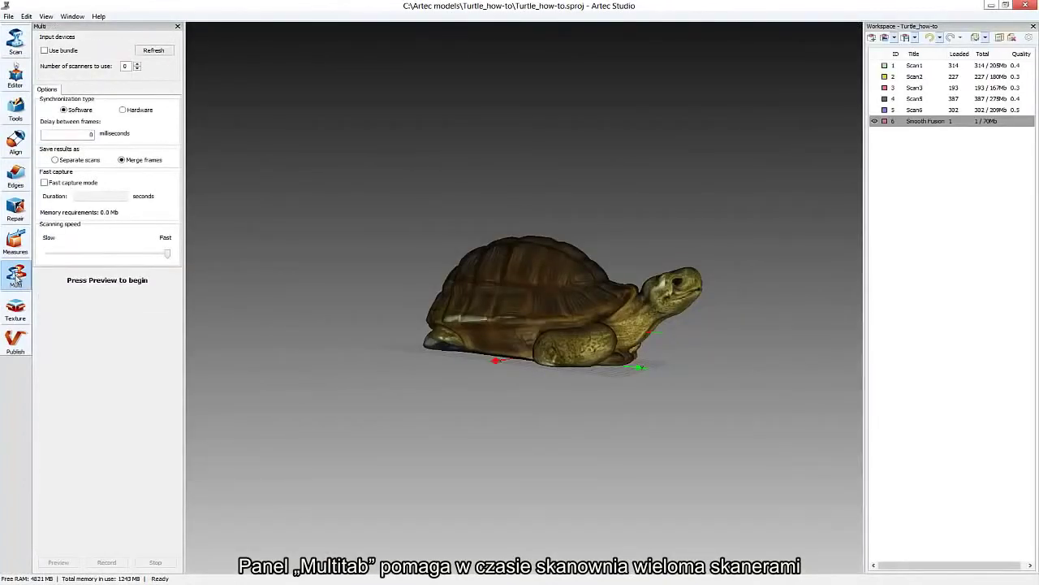
pyautogui.click(18, 311)
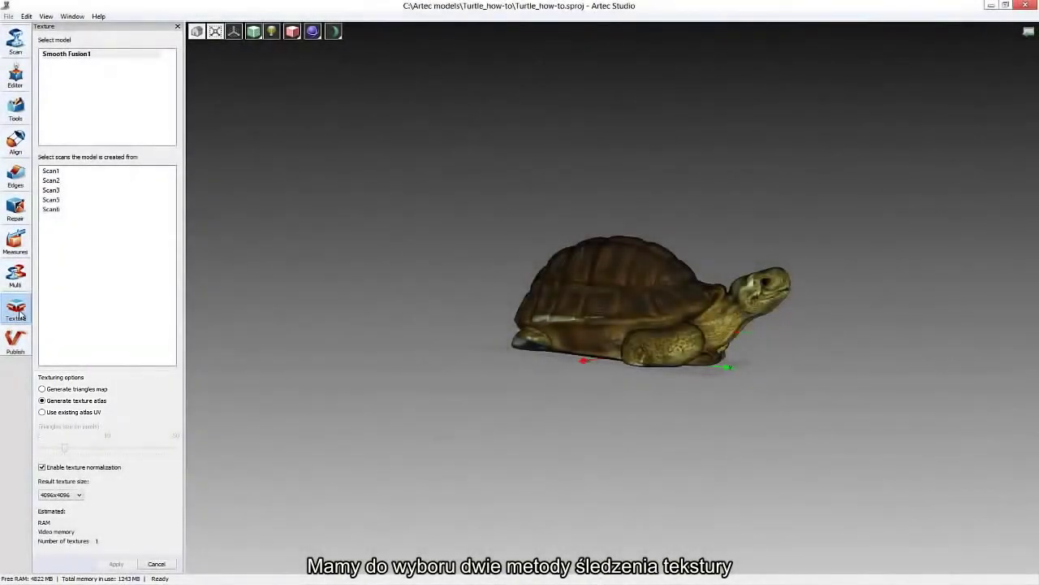
pyautogui.click(19, 351)
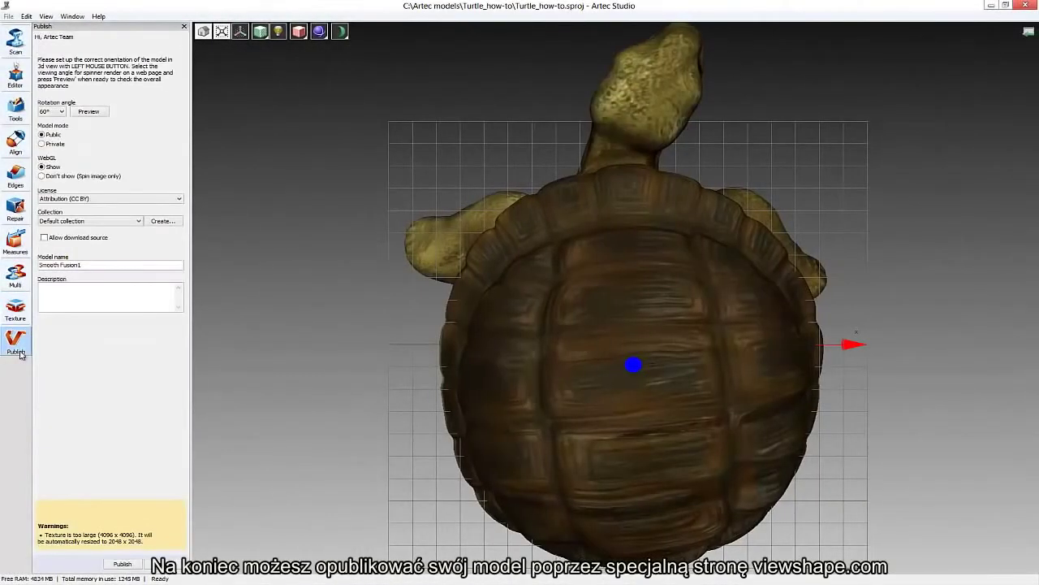